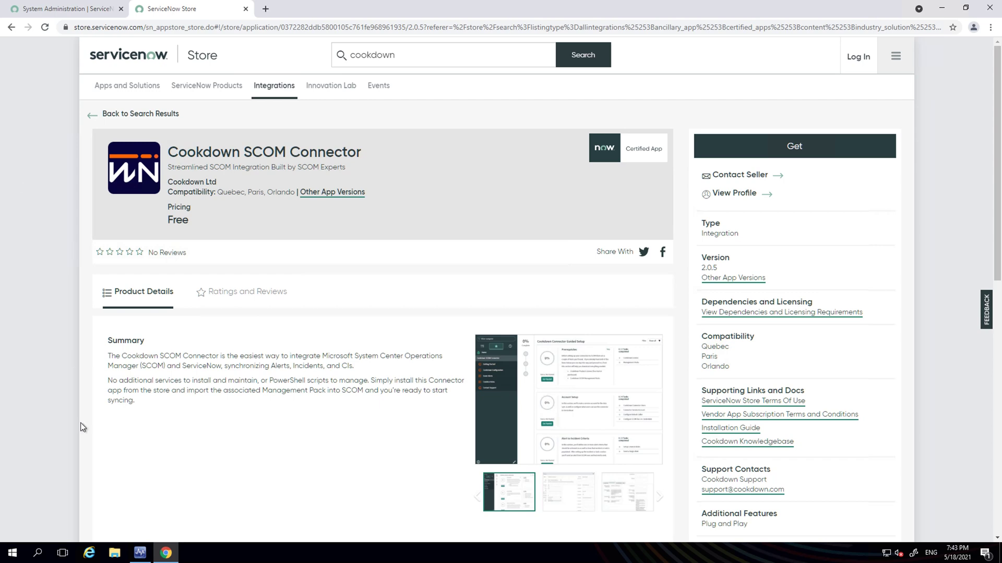
# Return from the Cookdown SCOM Connector store listing to the instance's System Administration homepage.
pyautogui.click(81, 8)
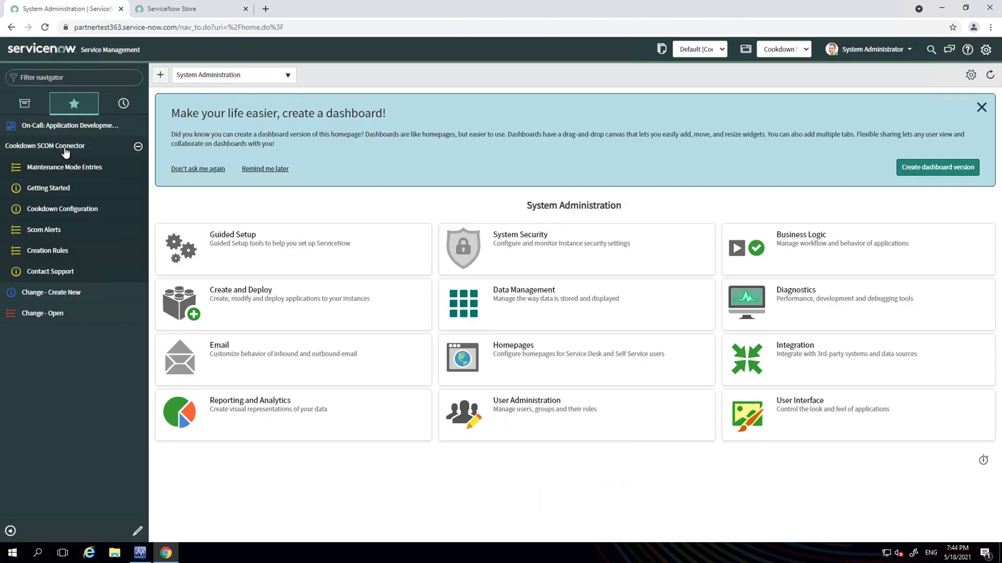
# Create a new maintenance mode entry and add Infra-AD02 to its Computers.
pyautogui.click(67, 167)
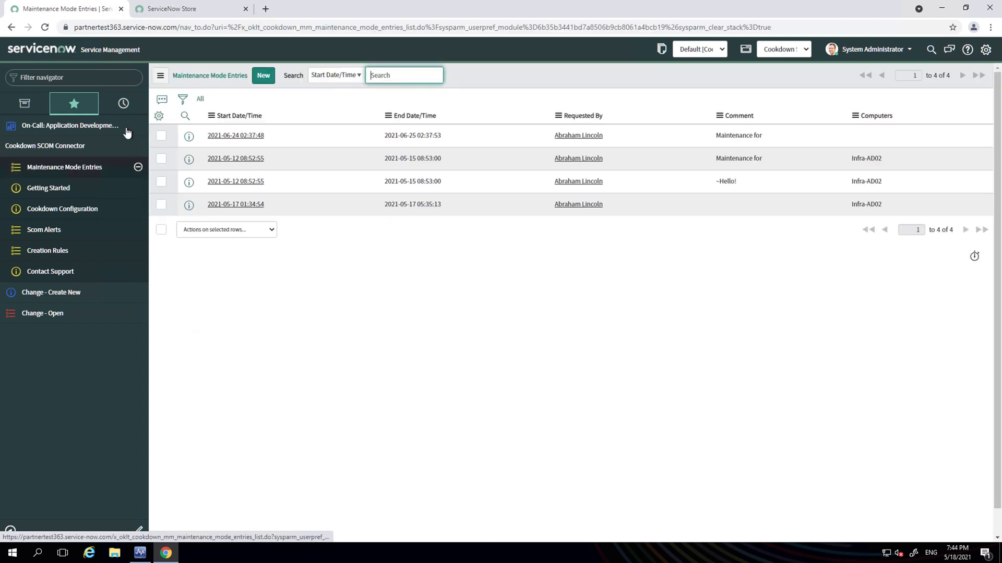
pyautogui.click(269, 78)
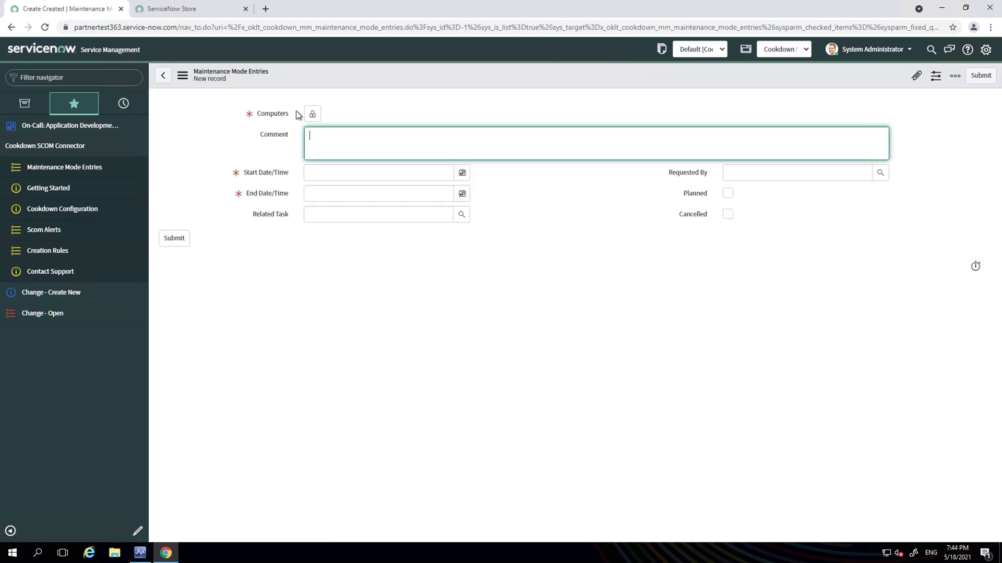
pyautogui.click(310, 115)
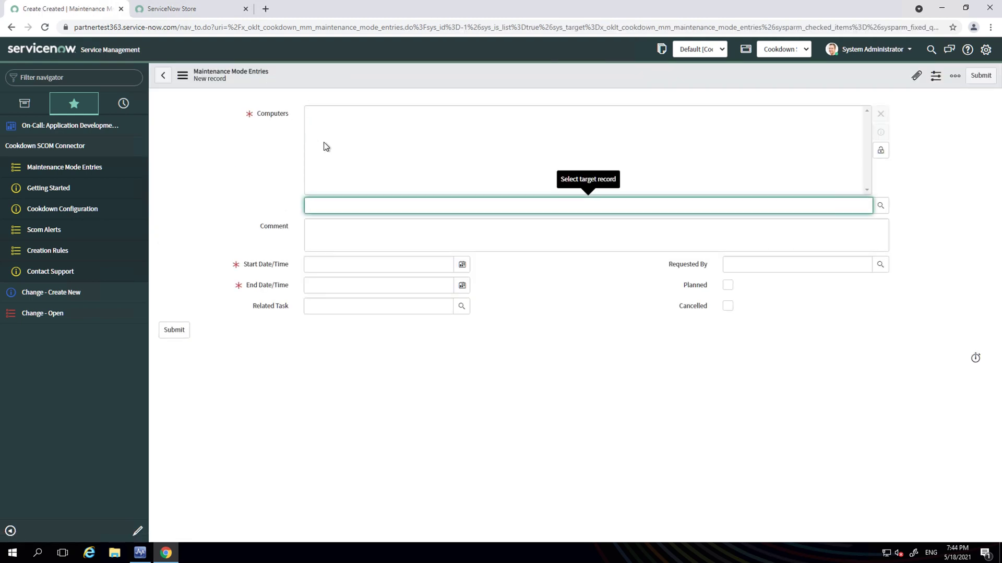
pyautogui.write('infaf')
pyautogui.press('BackSpace')
pyautogui.press('BackSpace')
pyautogui.write('ra')
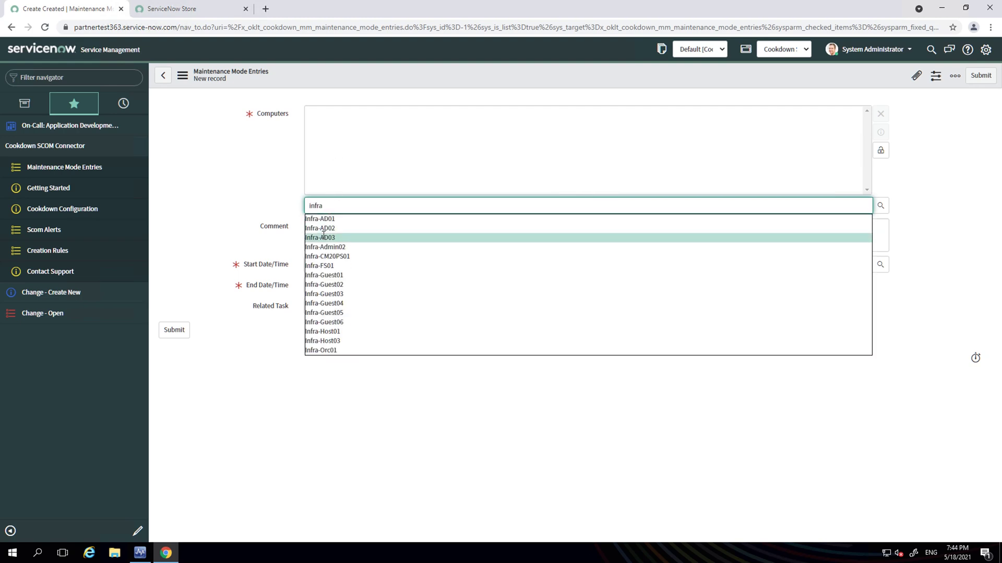
pyautogui.click(326, 229)
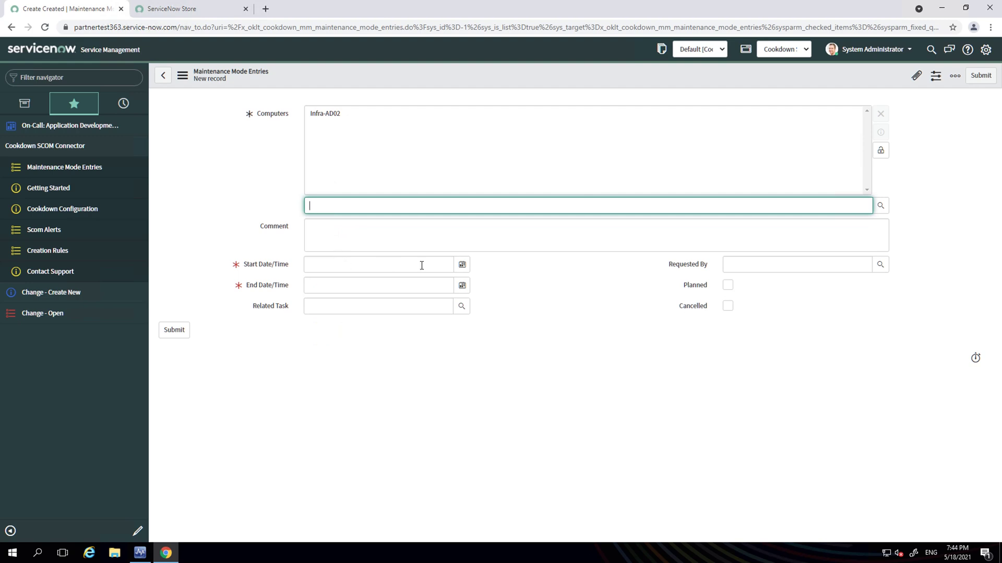
pyautogui.click(465, 266)
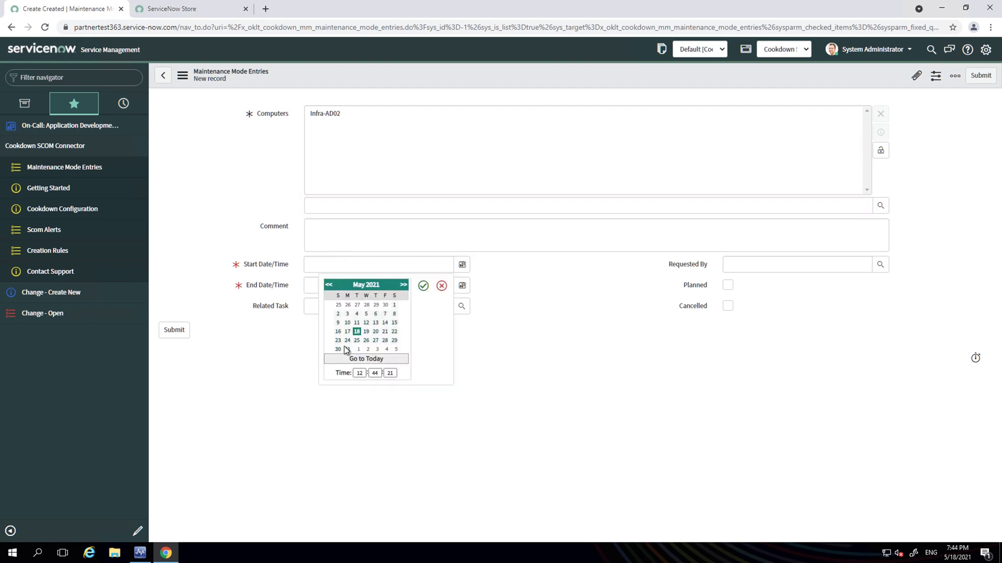
pyautogui.click(359, 373)
pyautogui.press('BackSpace')
pyautogui.write('1')
pyautogui.click(429, 289)
pyautogui.click(462, 285)
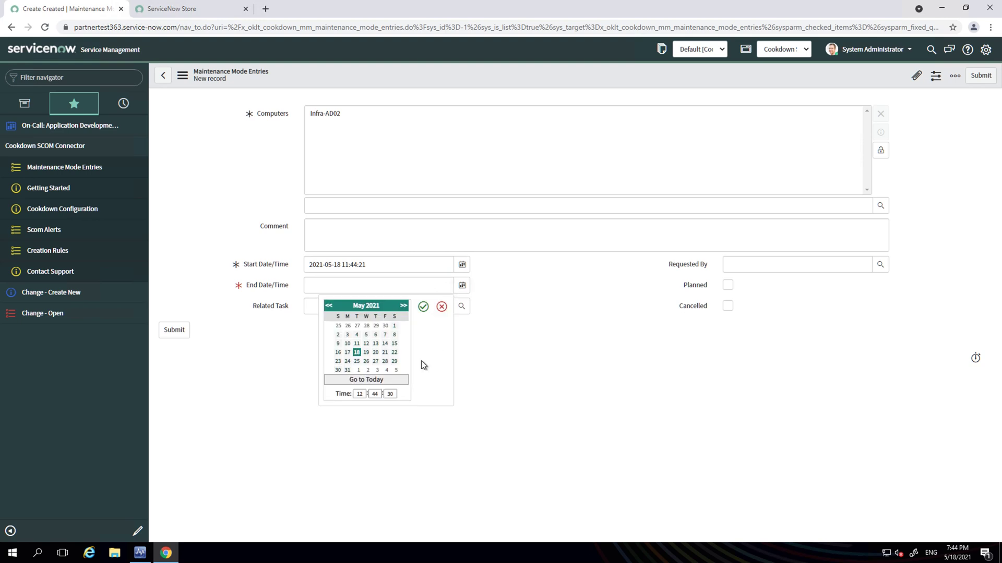
pyautogui.doubleClick(360, 394)
pyautogui.press('Return')
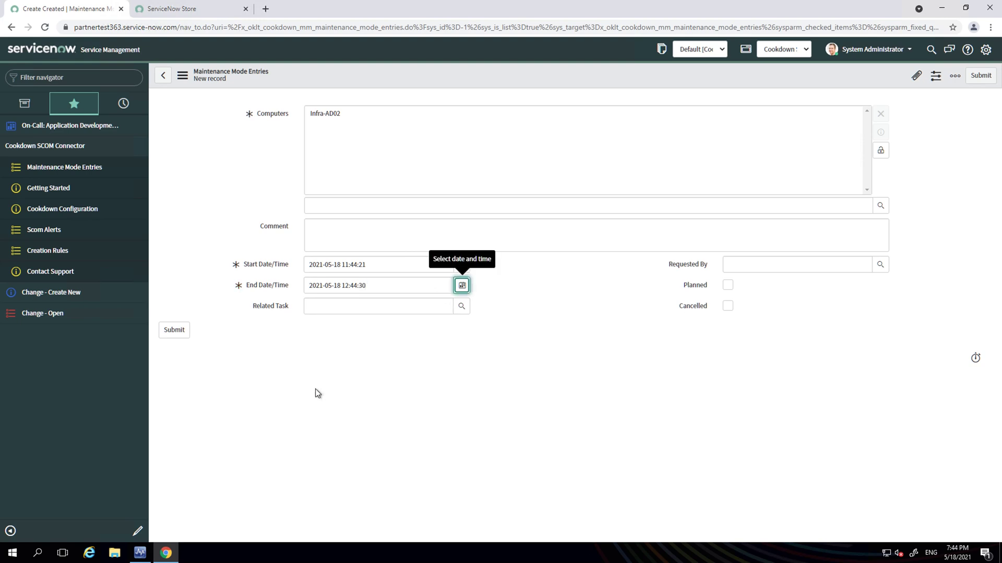
pyautogui.click(466, 287)
pyautogui.doubleClick(359, 393)
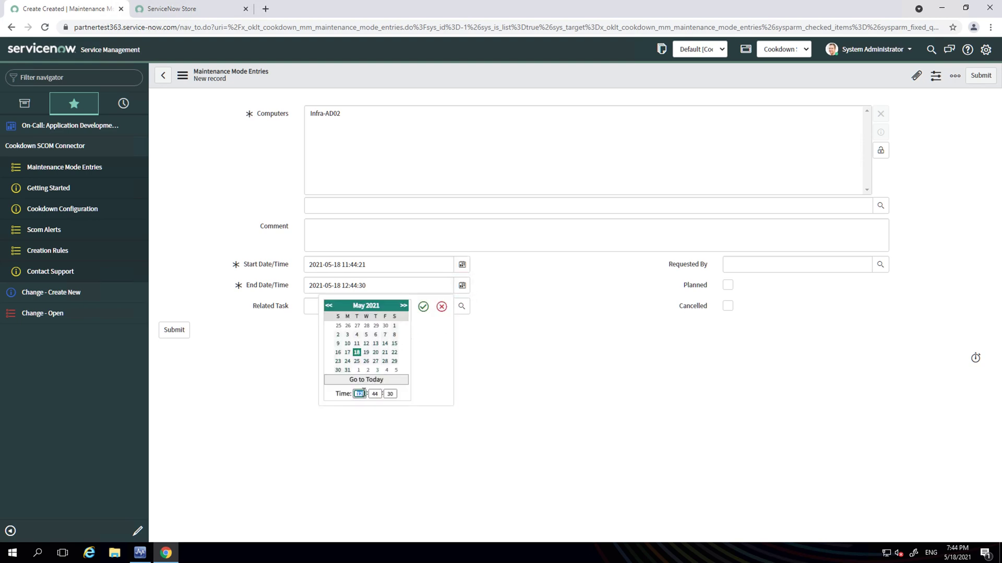
# Change the end time to 13:44:30 and pick the requesting user.
pyautogui.write('13')
pyautogui.click(422, 306)
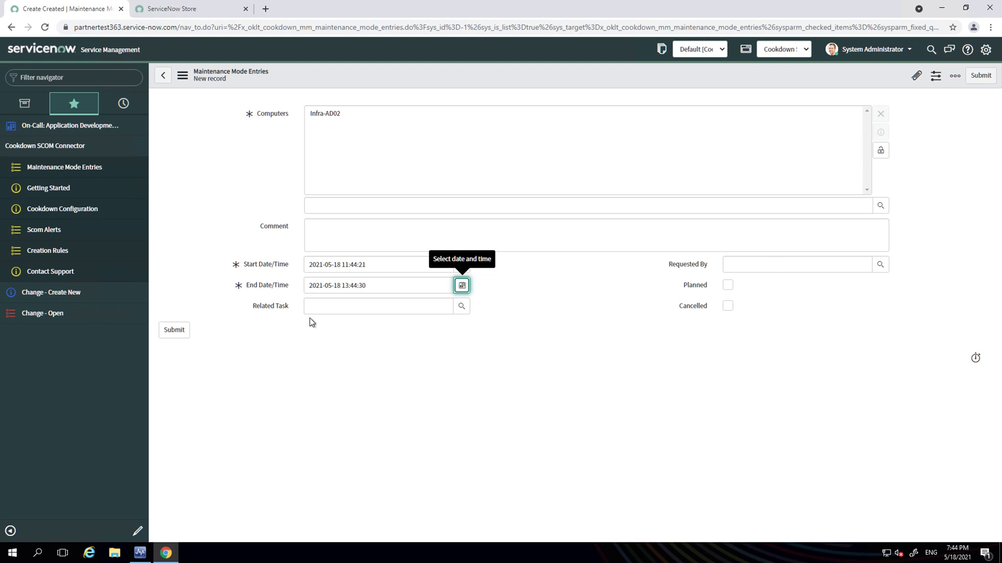
pyautogui.click(337, 306)
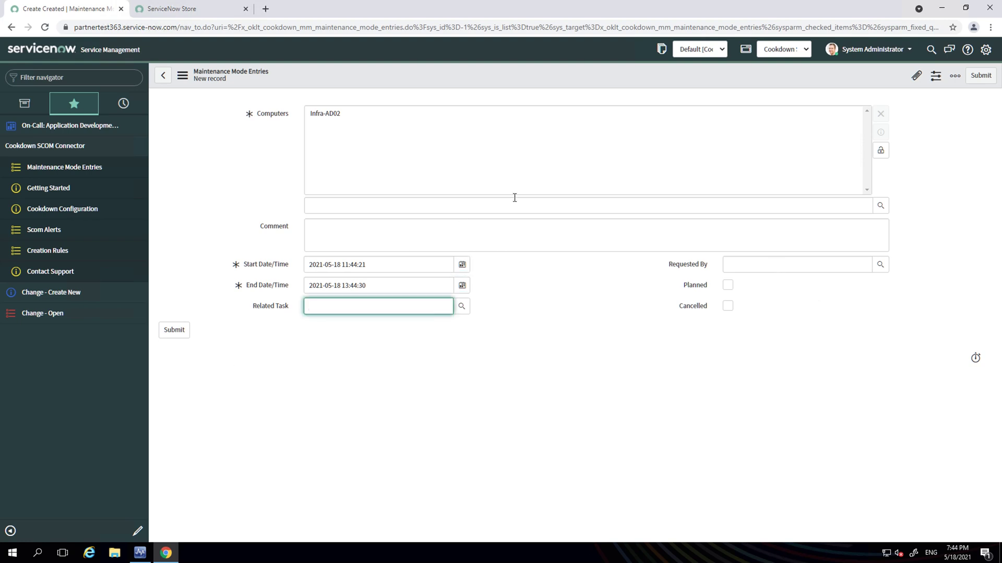
pyautogui.click(880, 264)
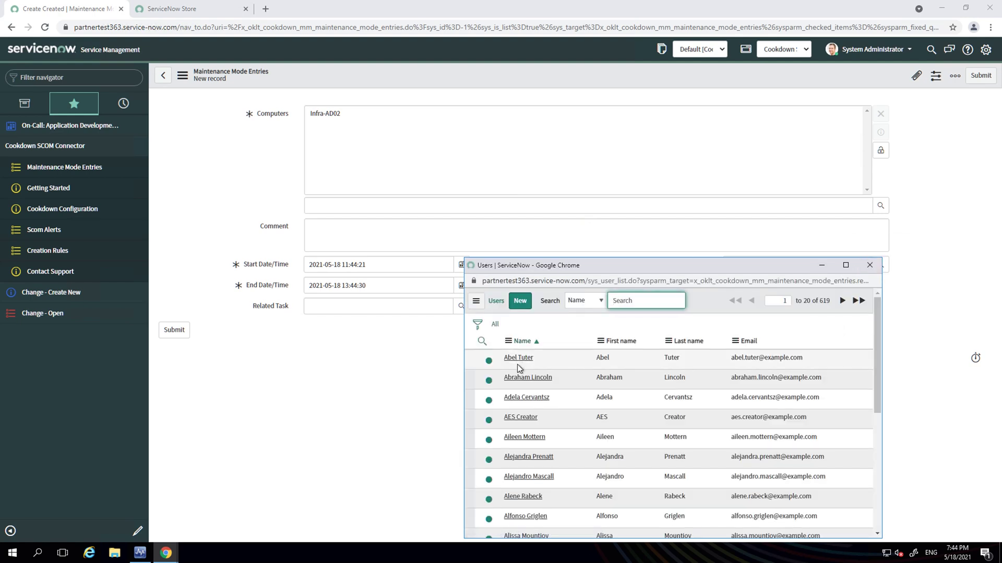
pyautogui.click(519, 376)
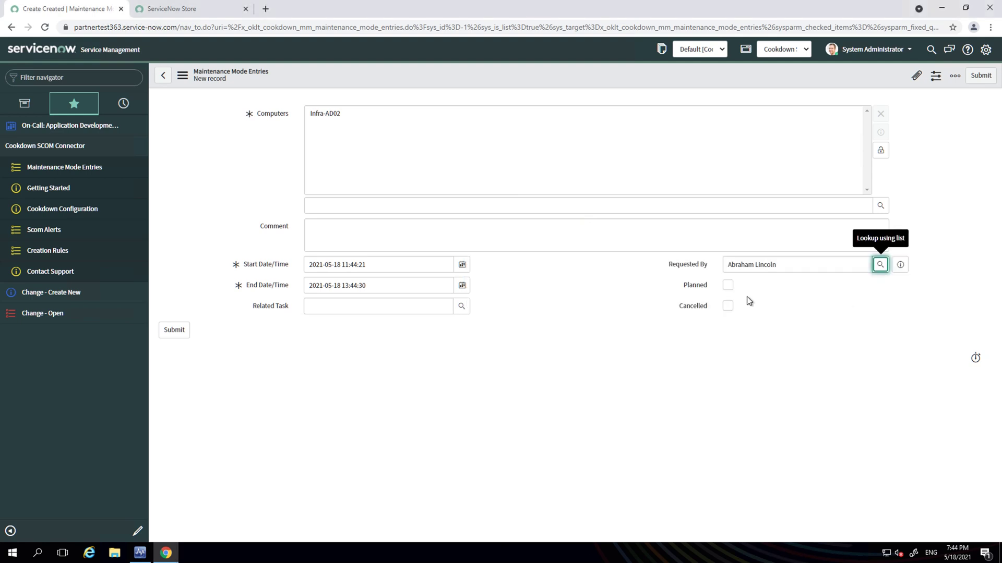
# Mark the entry Planned, submit it despite the past-start warning, and switch to Operations Manager.
pyautogui.click(728, 285)
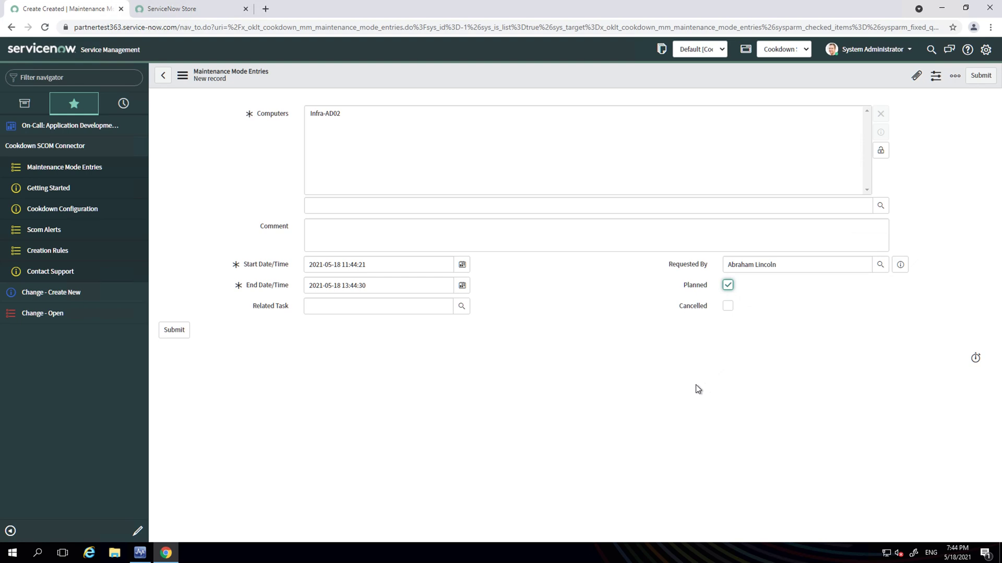
pyautogui.click(171, 331)
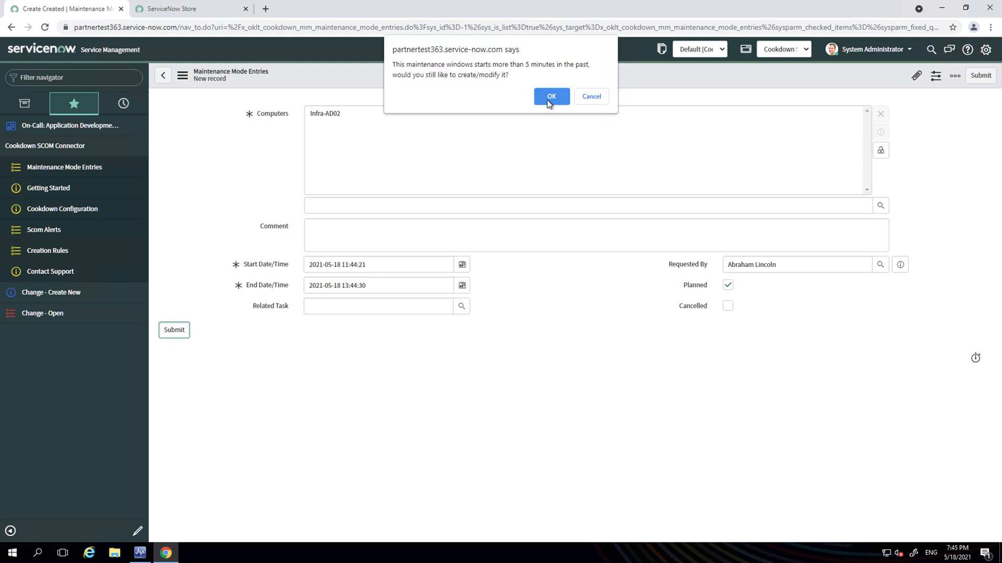
pyautogui.click(549, 98)
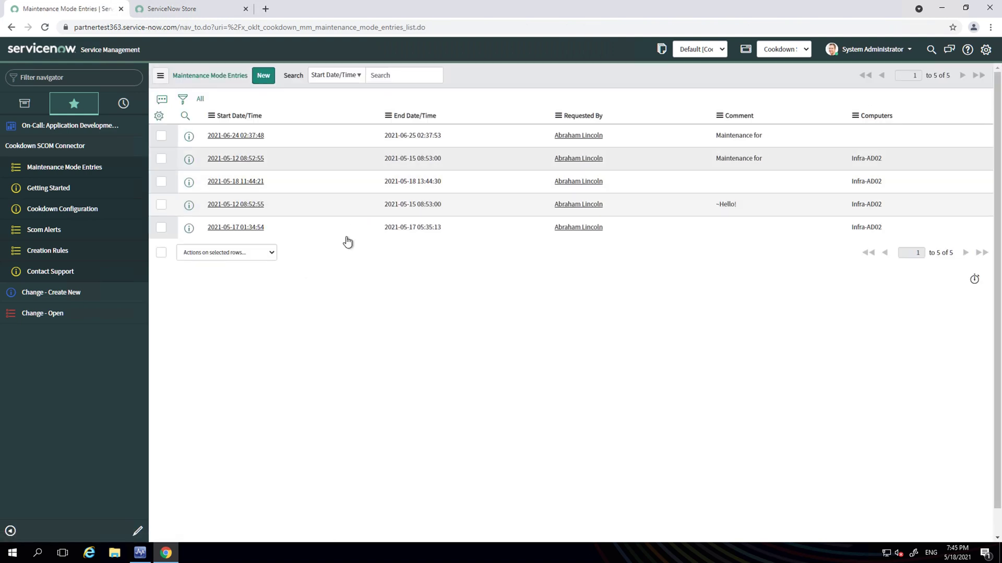
pyautogui.click(147, 549)
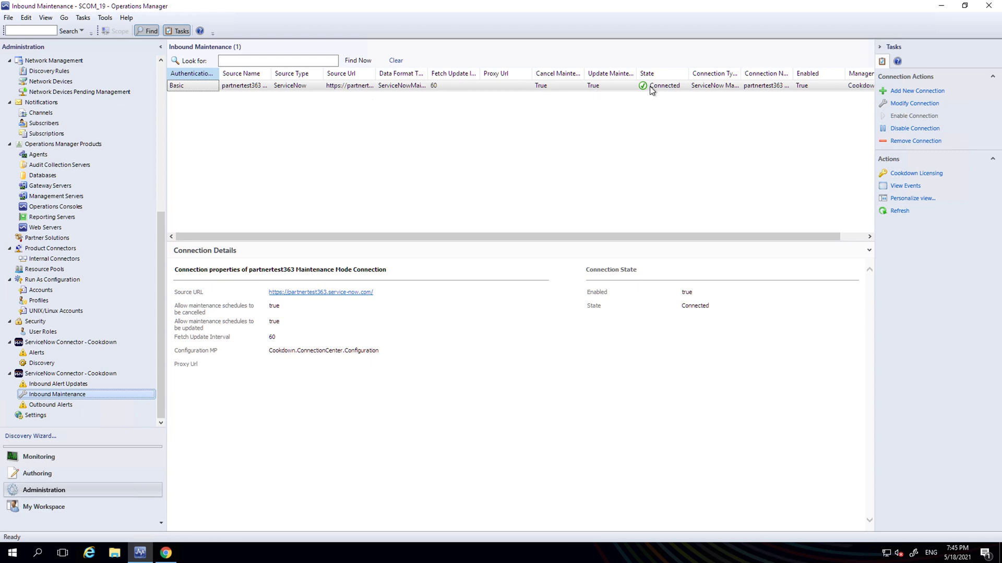
# Show the Monitoring workspace's Windows Computers view with its 22 computers.
pyautogui.click(28, 457)
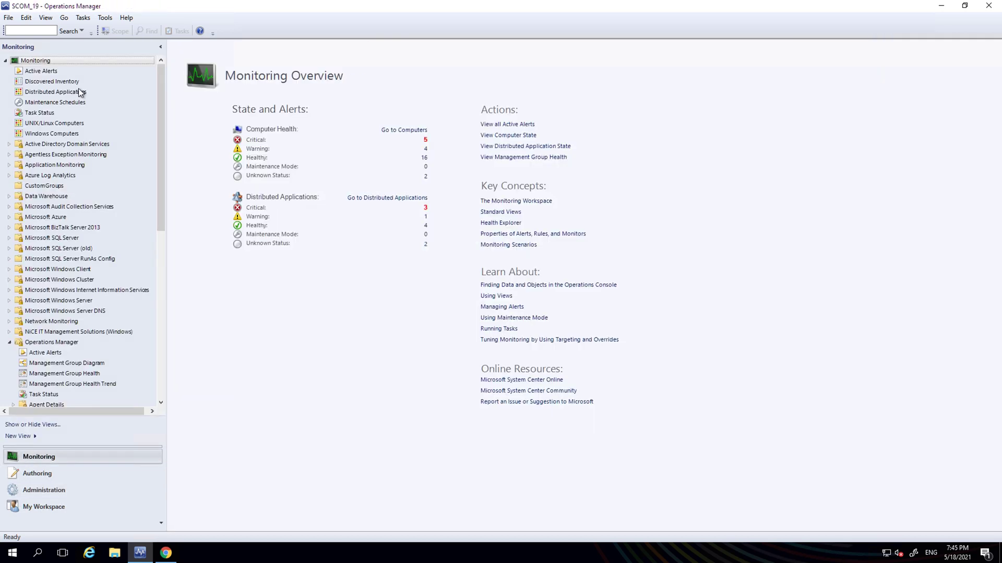
pyautogui.click(78, 135)
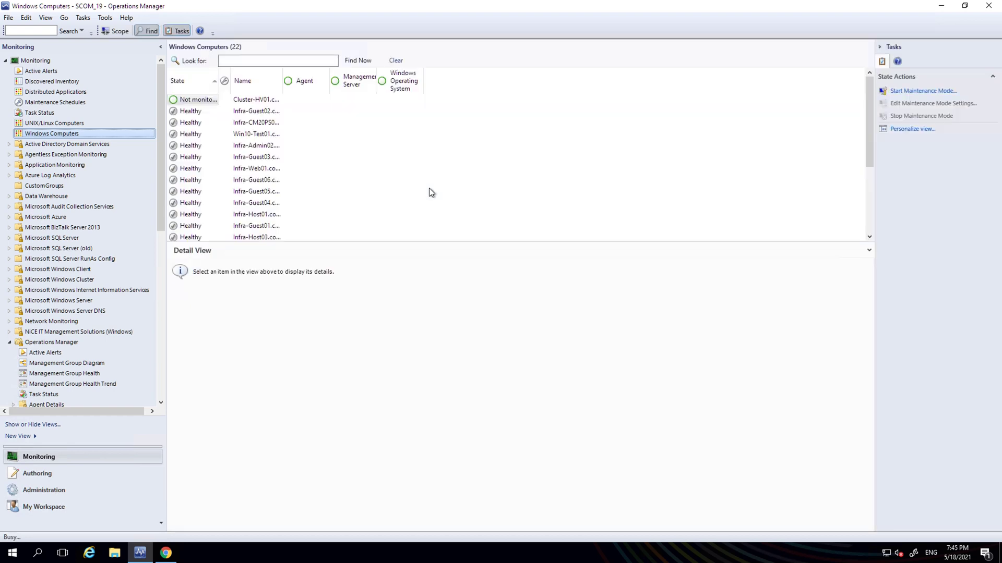
# Check Infra-AD02's details in the Windows Computers list, then return to ServiceNow.
pyautogui.scroll(-4, 266, 167)
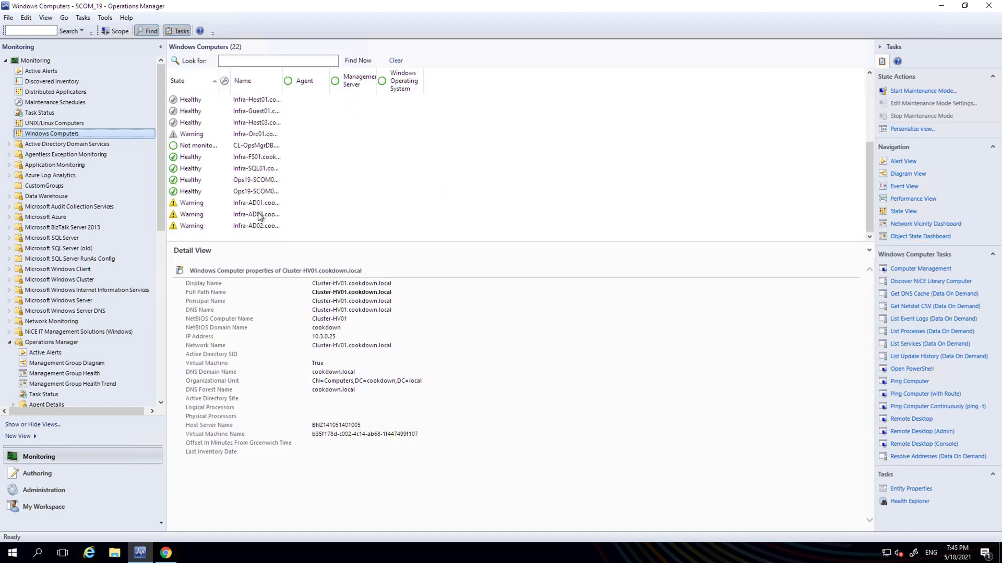
pyautogui.click(252, 225)
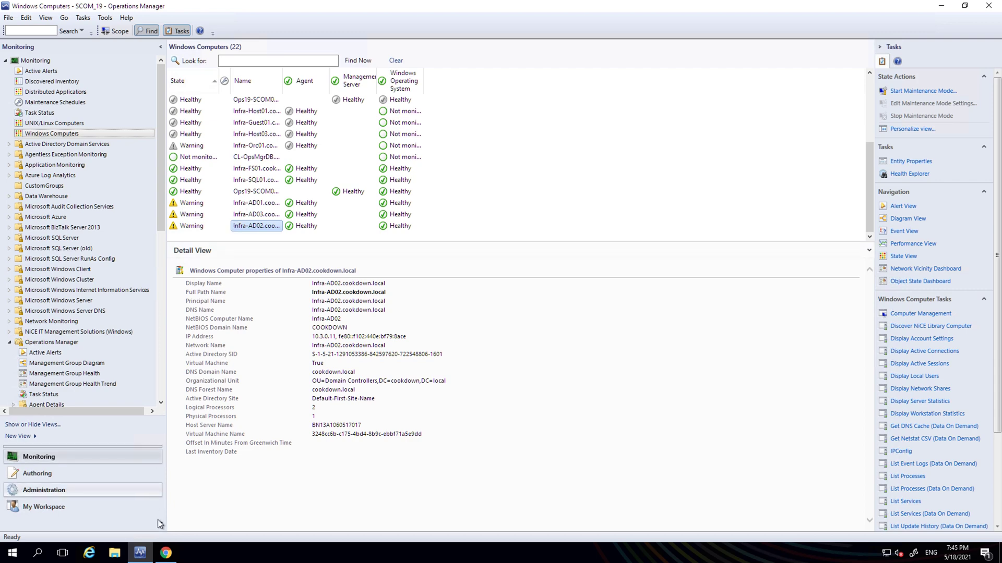
pyautogui.click(166, 553)
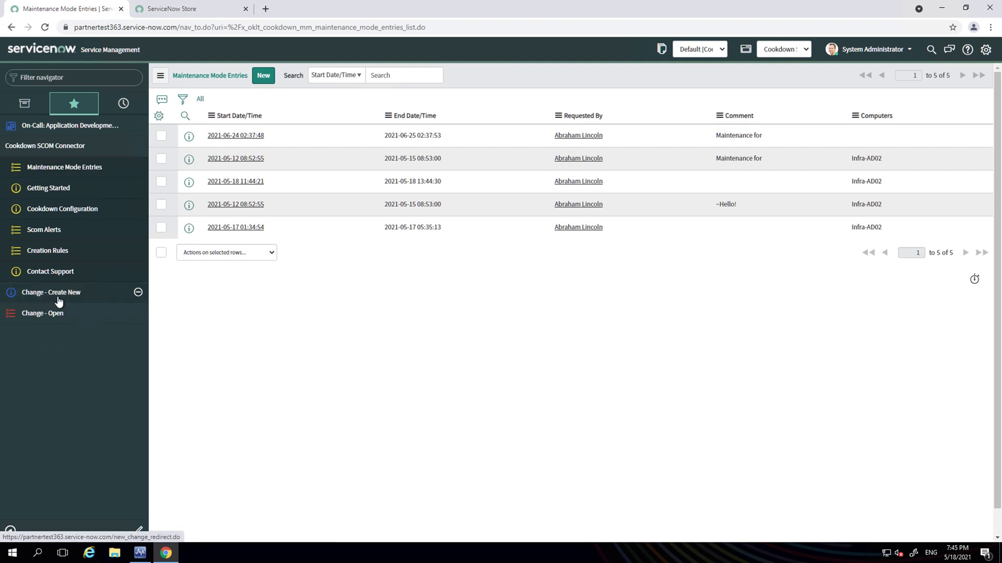
# Start a Normal change request and enable Schedule SCOM Maintenance Mode?
pyautogui.click(59, 302)
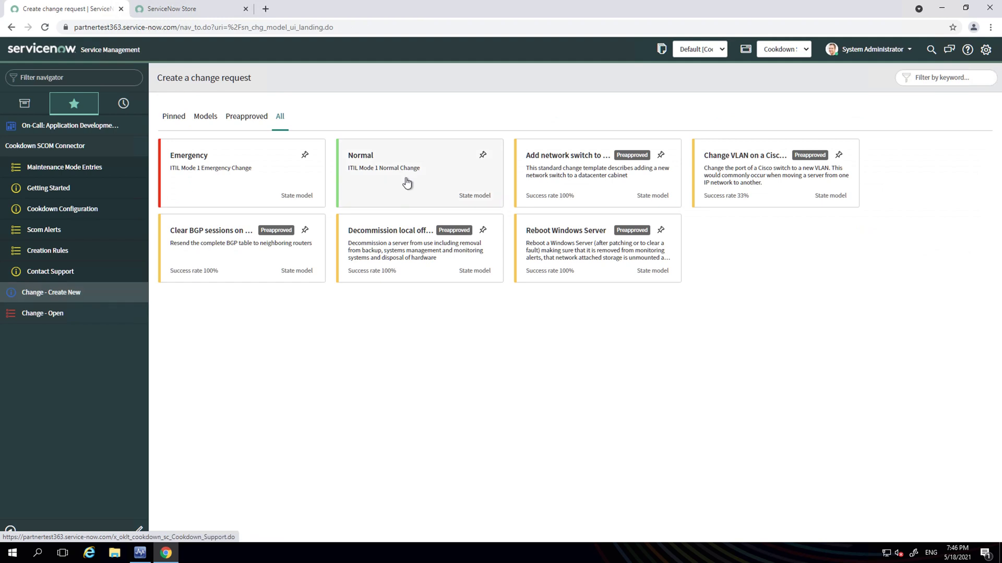
pyautogui.click(405, 181)
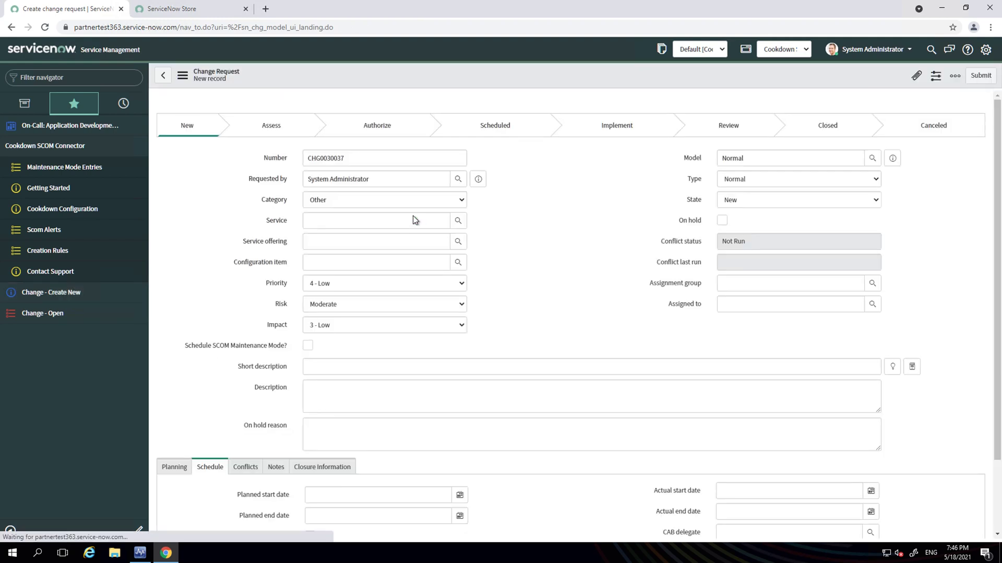
pyautogui.click(309, 346)
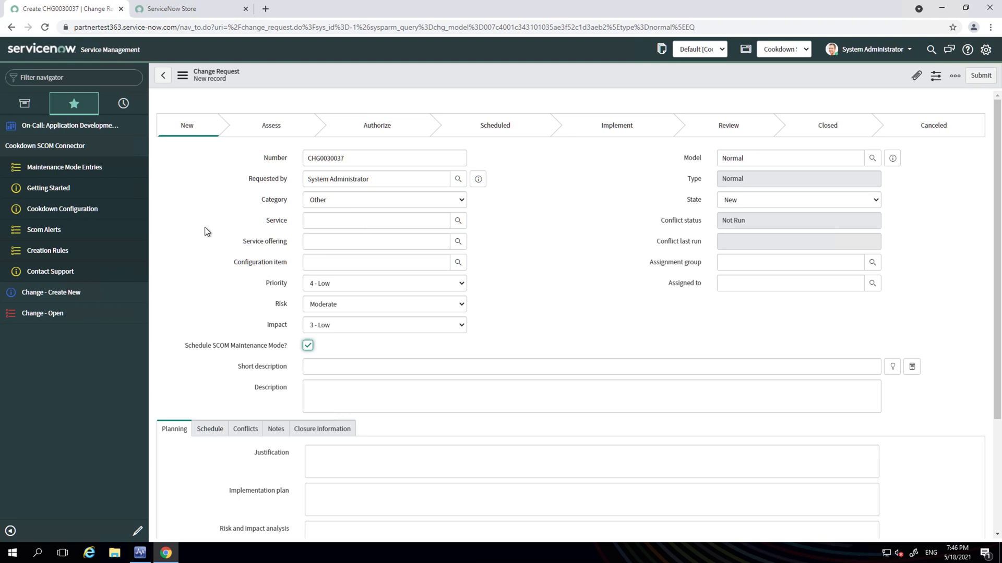
# Check in Operations Manager that Infra-AD02 is in planned maintenance, 6:44 PM to 8:44 PM.
pyautogui.click(140, 553)
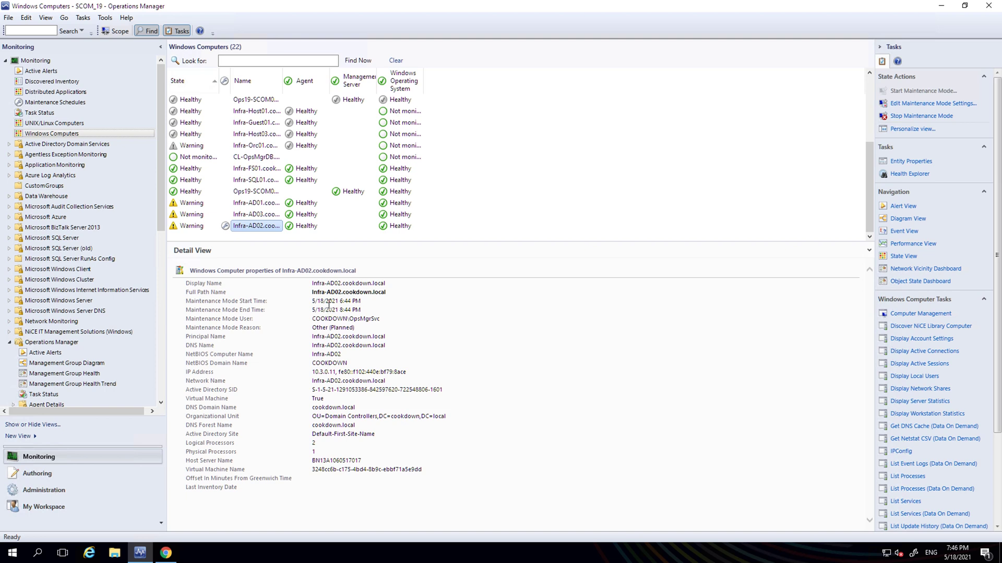
# Abandon the unsaved change request and go to the Maintenance Mode Entries list.
pyautogui.click(166, 553)
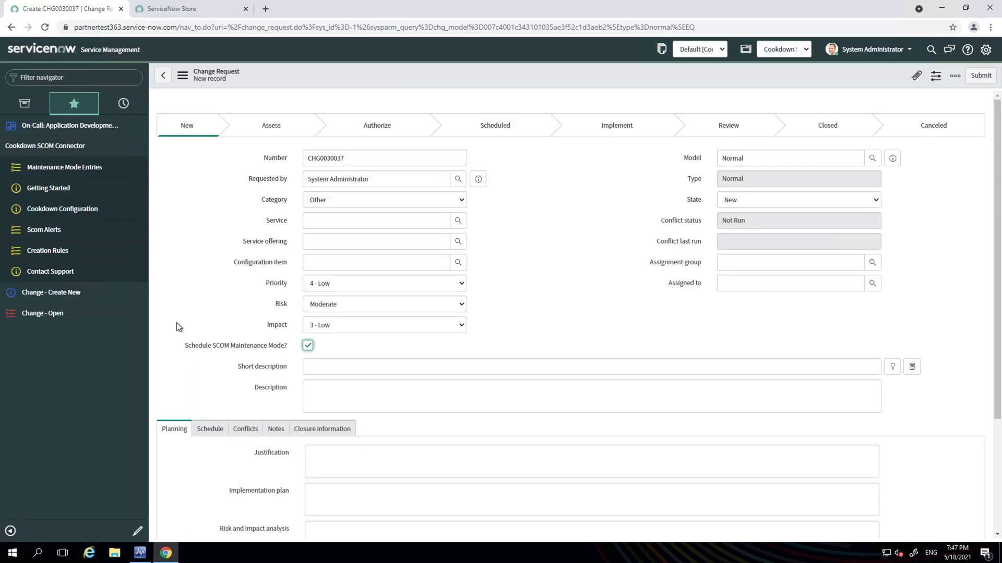
pyautogui.click(49, 170)
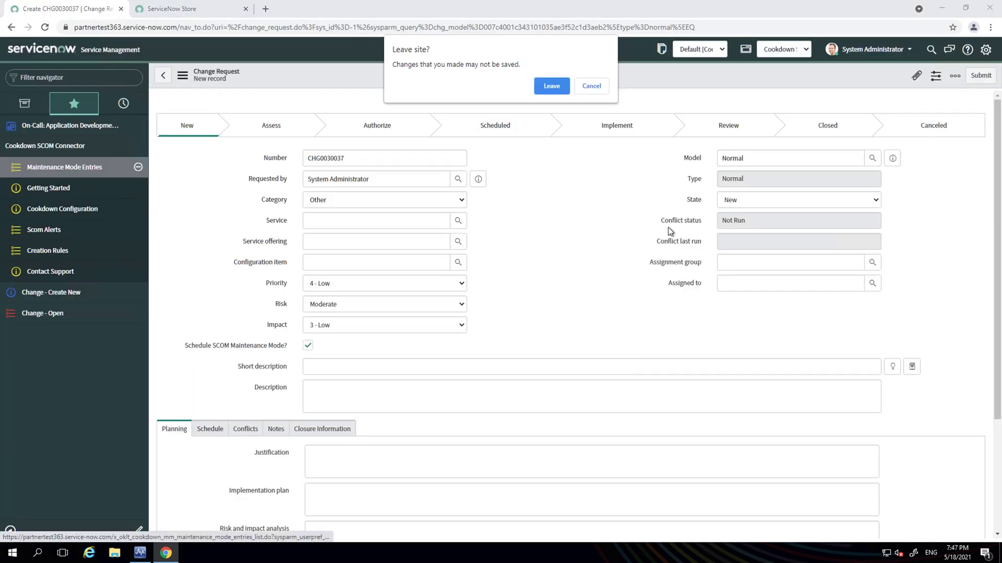
pyautogui.click(553, 86)
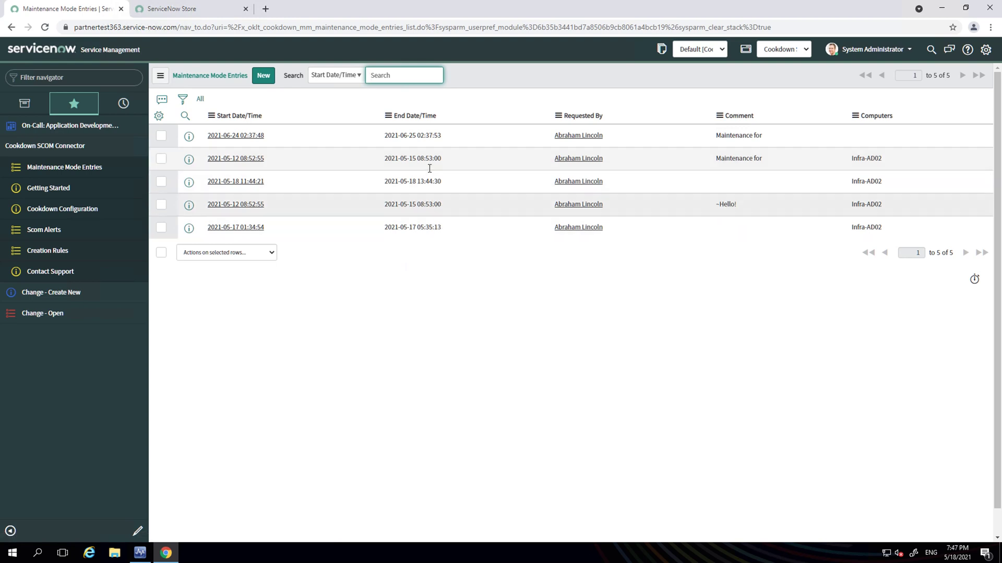
pyautogui.click(252, 182)
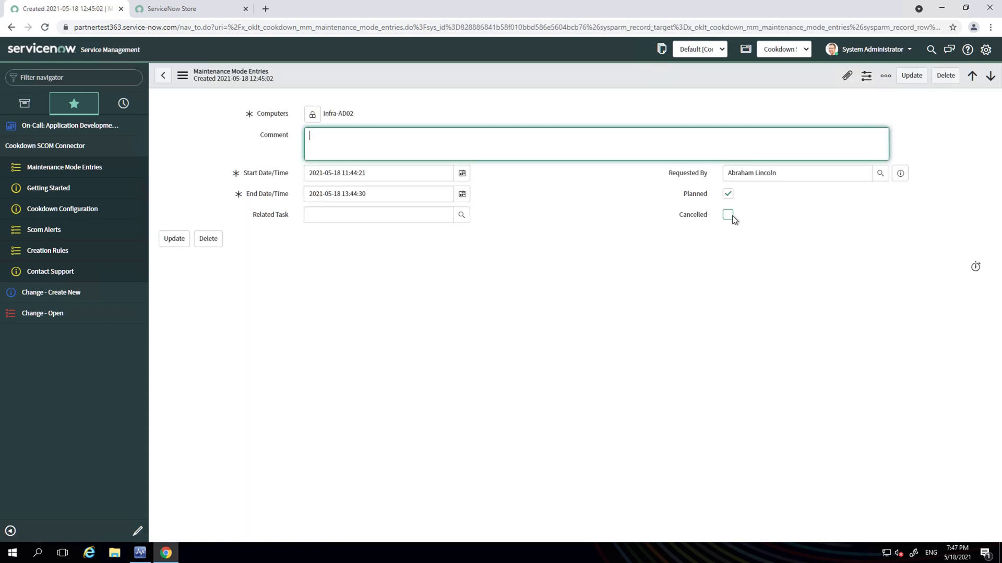
pyautogui.click(728, 215)
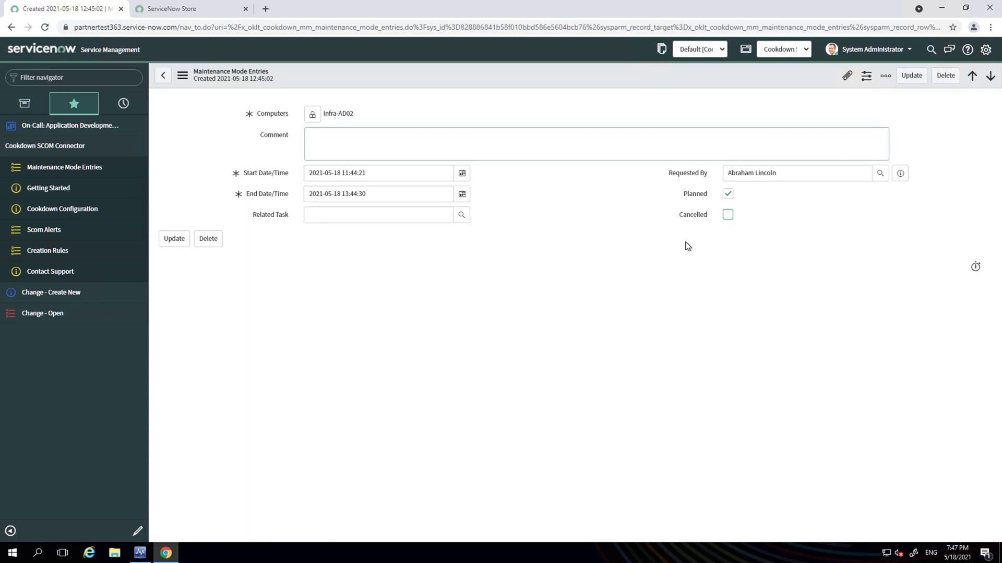
pyautogui.click(168, 245)
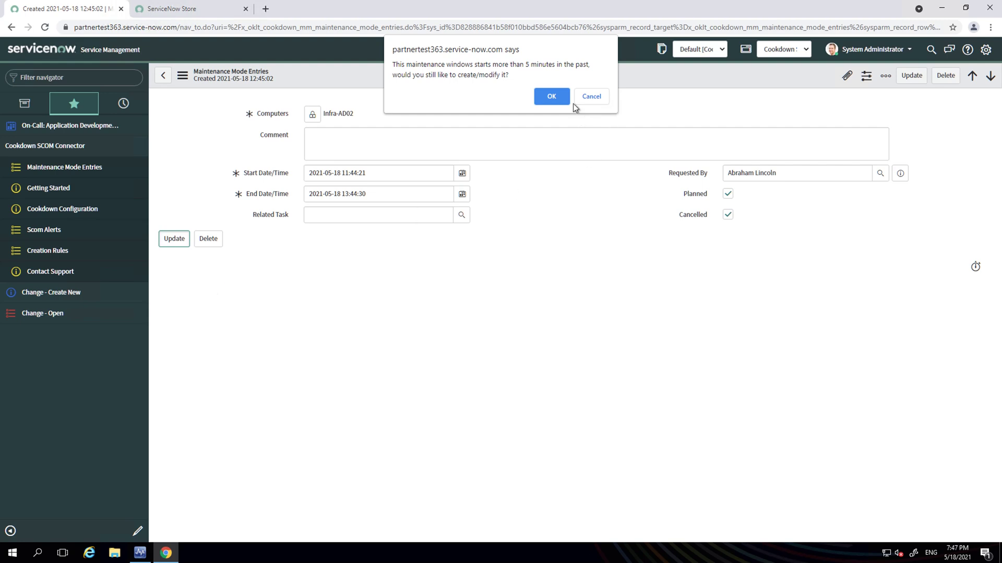
pyautogui.click(566, 100)
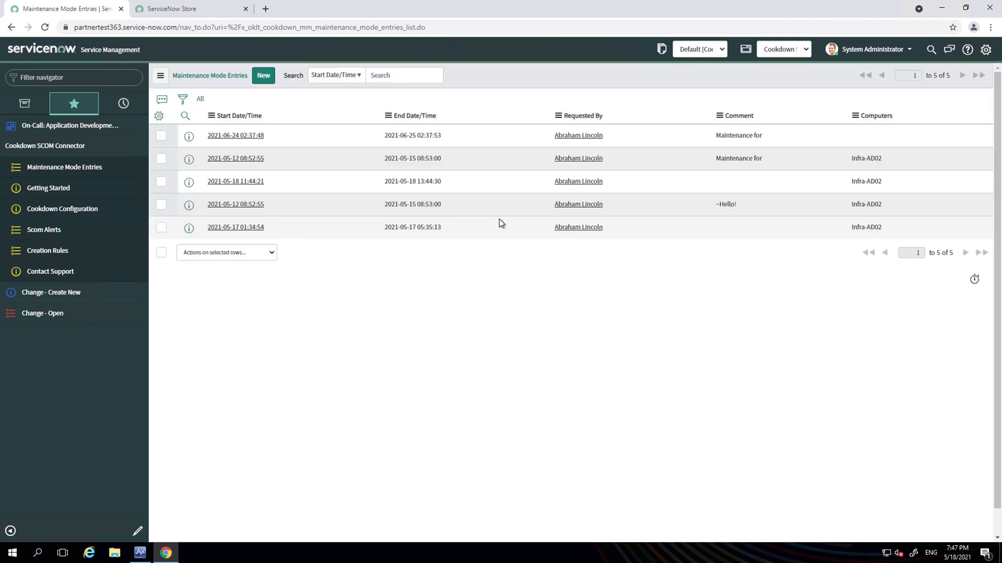